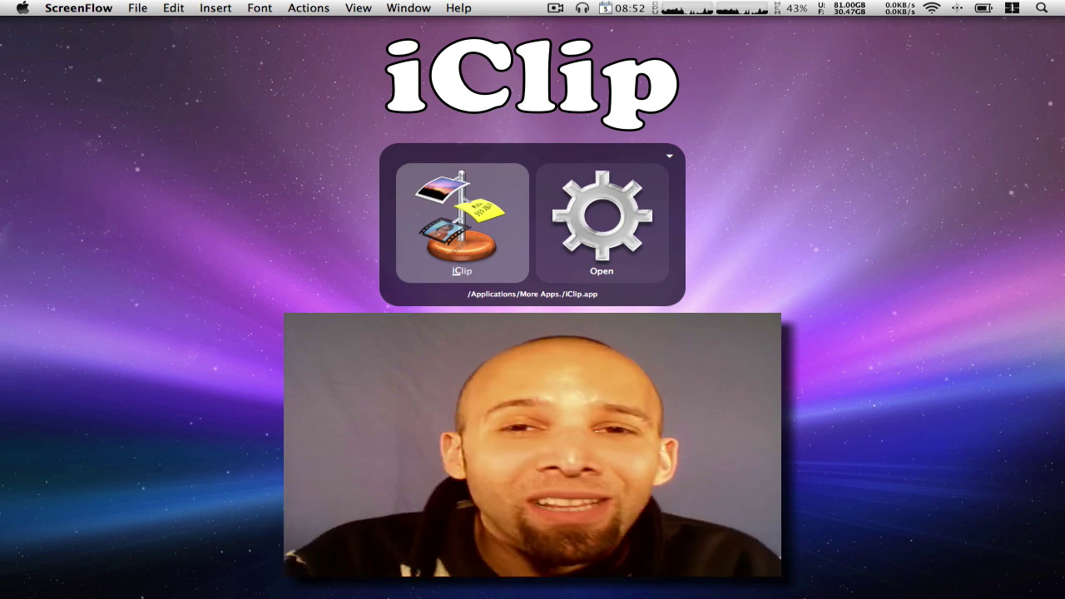
# - Launch iClip from the launcher so its clip bar appears
pyautogui.press('Return')
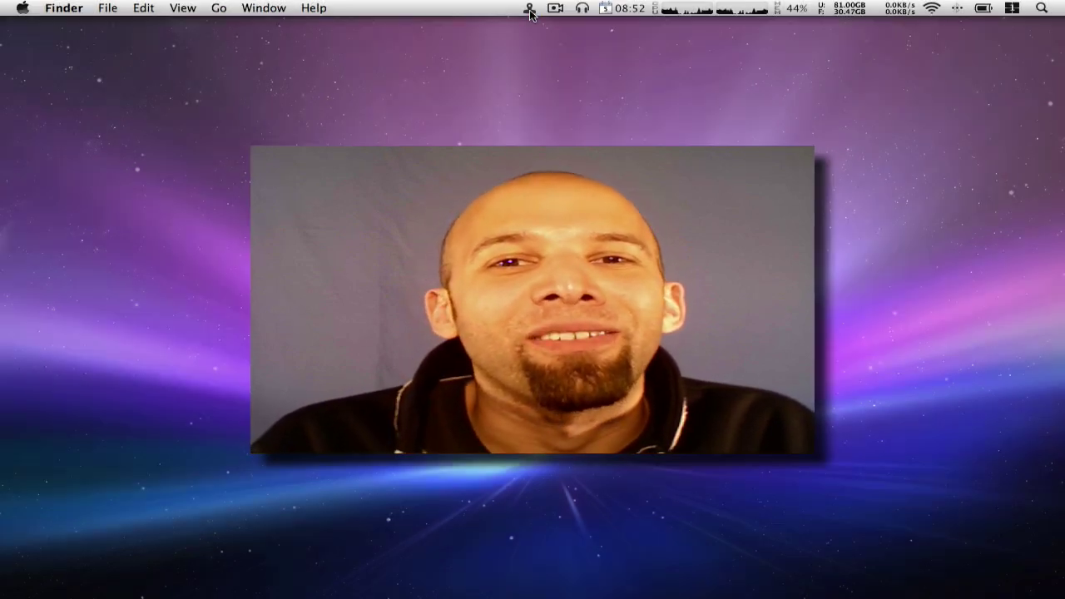
pyautogui.click(529, 11)
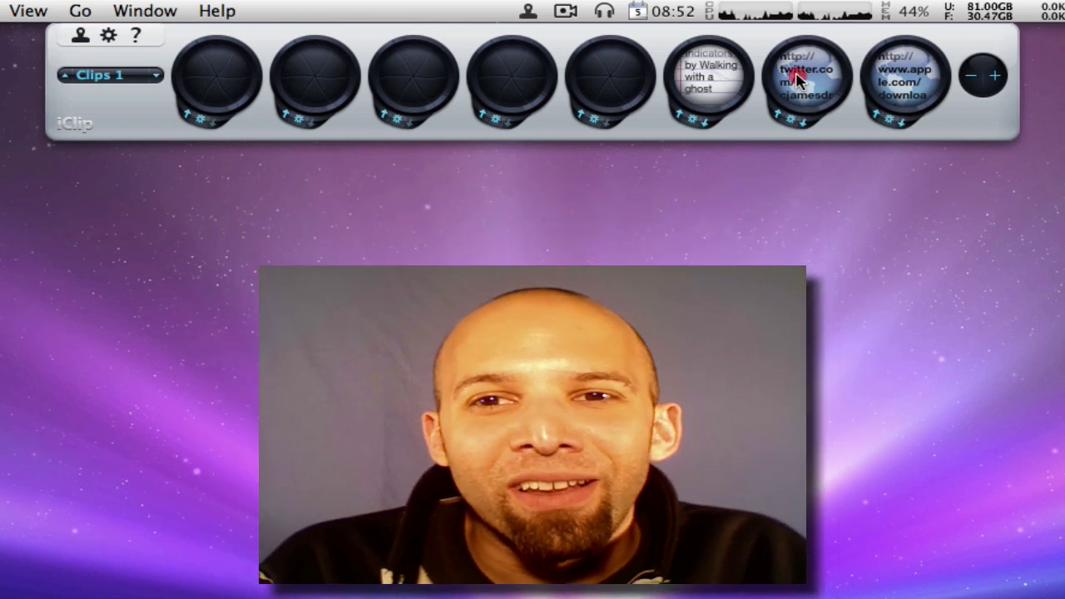
pyautogui.moveTo(797, 79)
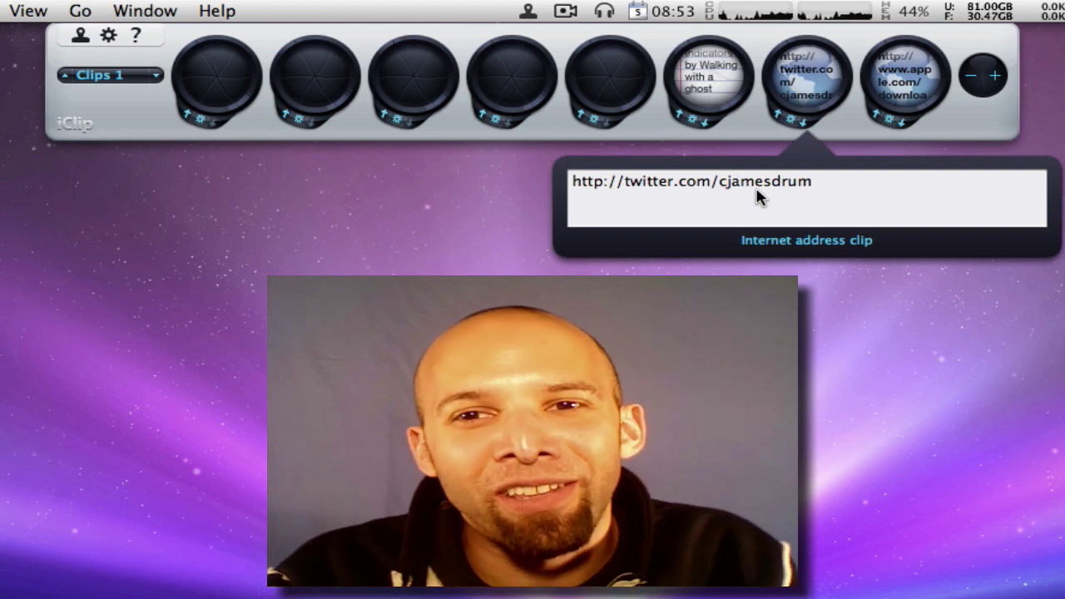
pyautogui.click(796, 93)
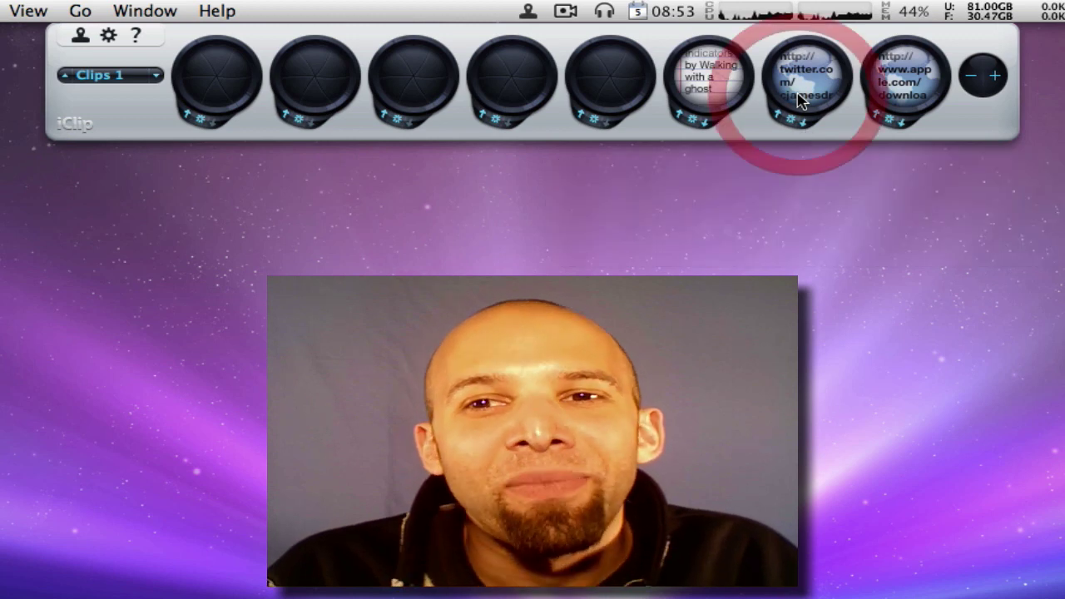
pyautogui.click(911, 81)
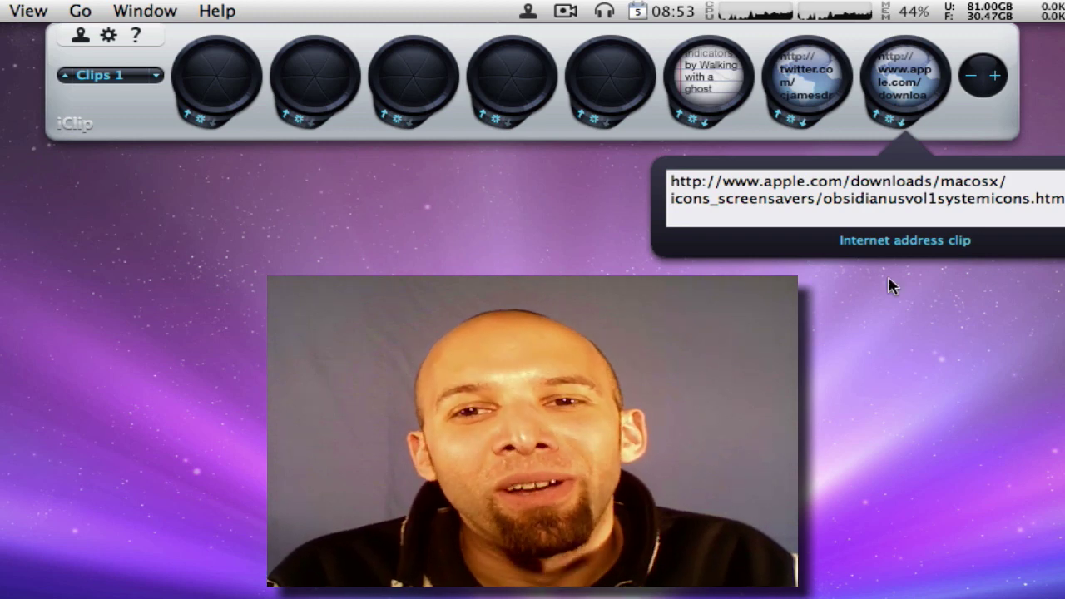
pyautogui.click(886, 225)
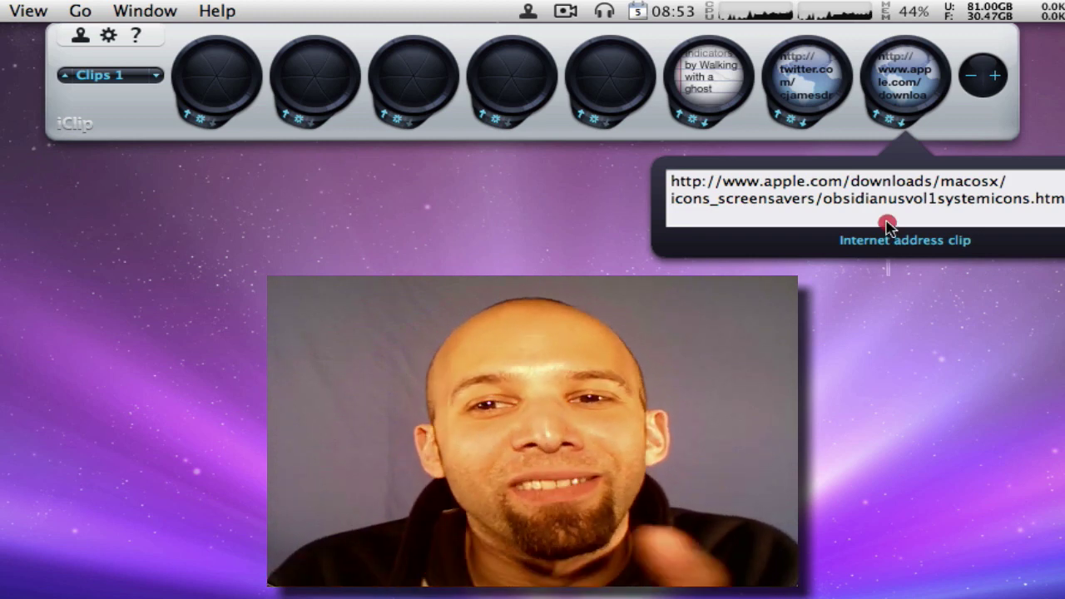
pyautogui.click(902, 79)
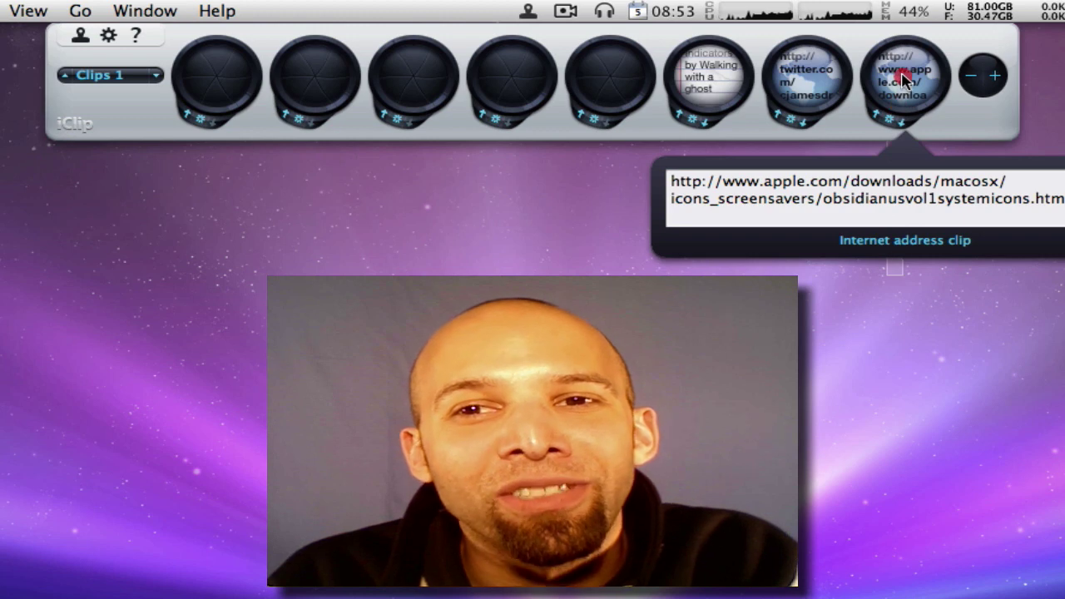
pyautogui.click(902, 78)
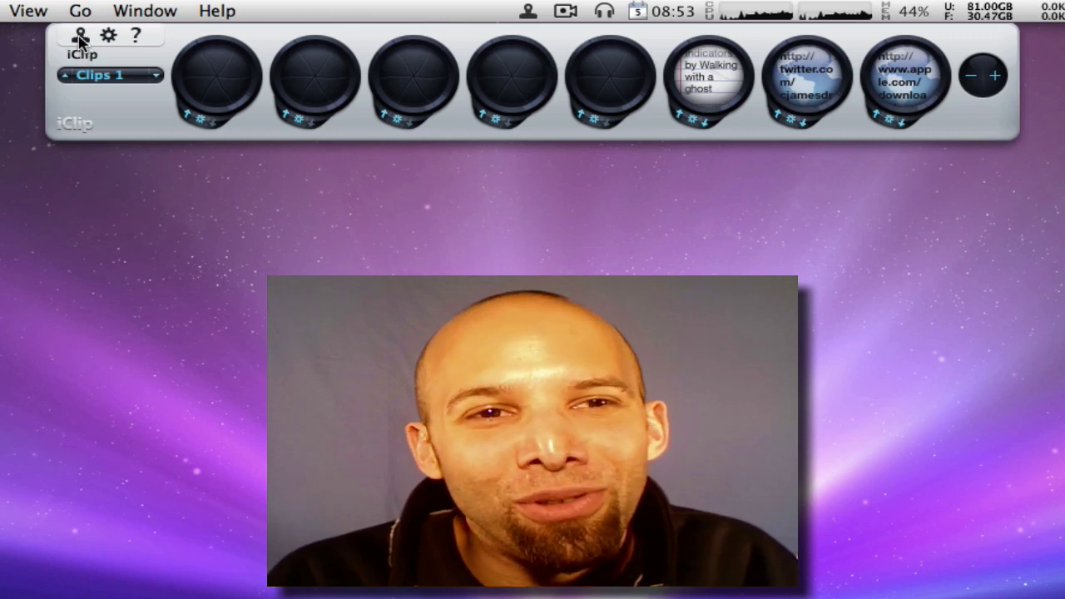
# - Open iClip's Preferences and move the window to a clearer spot
pyautogui.click(80, 38)
pyautogui.click(95, 88)
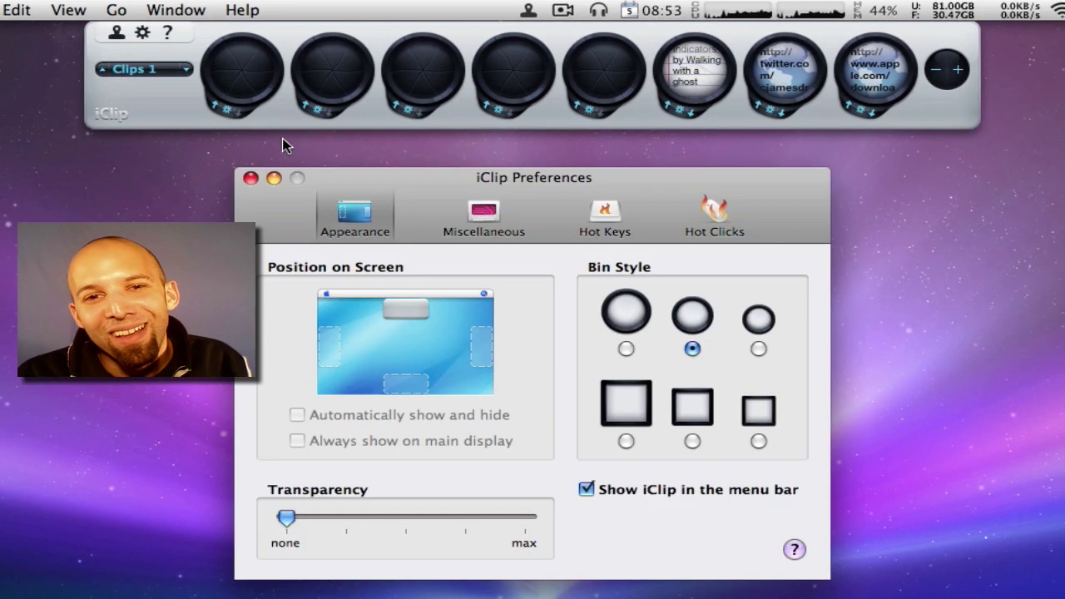
pyautogui.moveTo(429, 177); pyautogui.dragTo(461, 172)
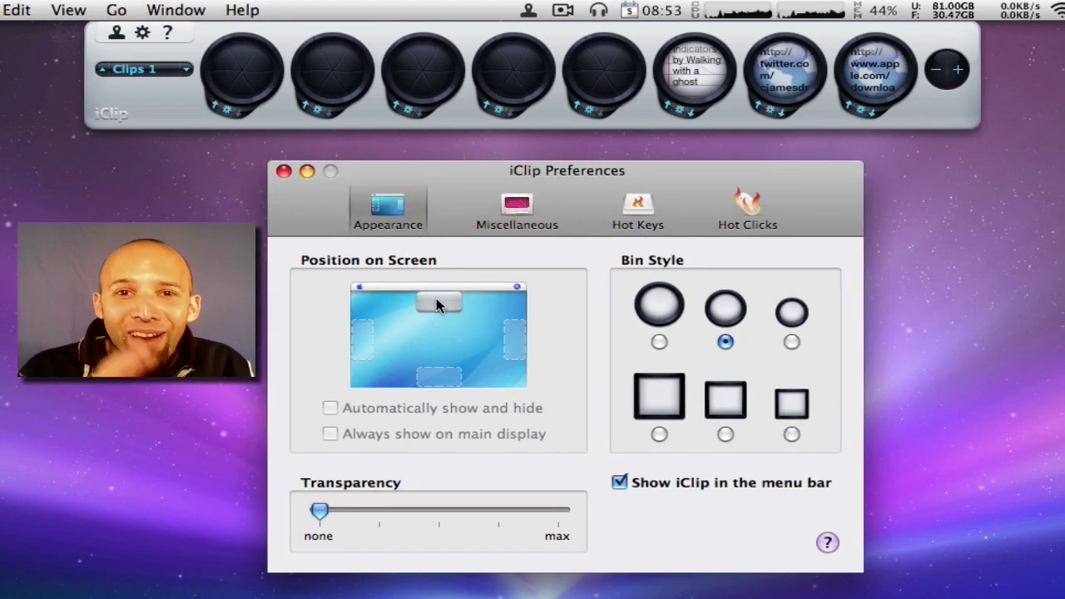
# - Try docking the clip bar right, bottom and left, return it to the top, and adjust transparency
pyautogui.moveTo(436, 298); pyautogui.dragTo(515, 339)
pyautogui.click(413, 407)
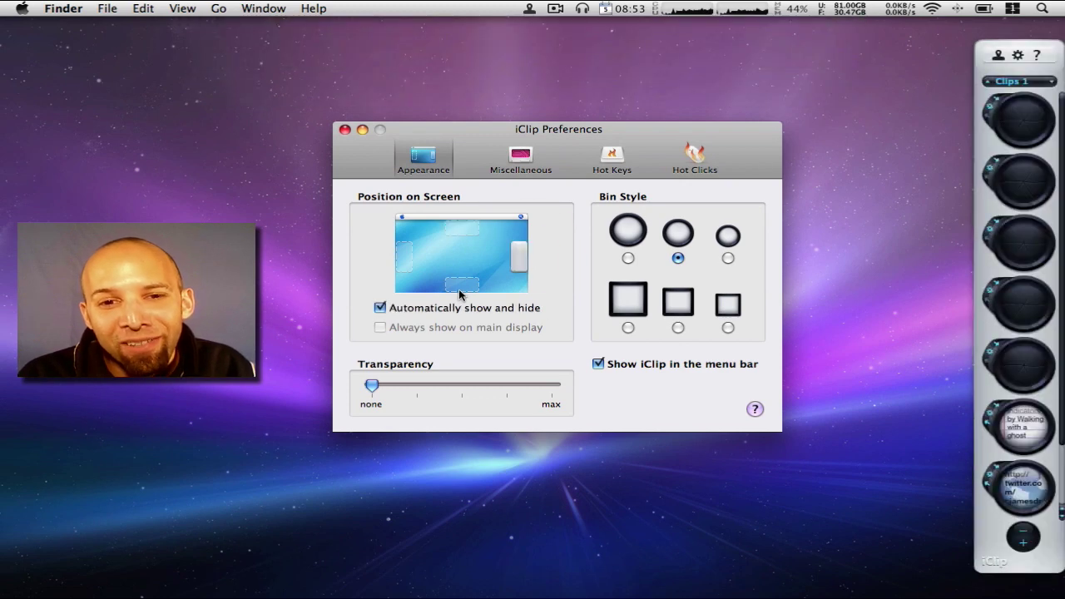
pyautogui.click(461, 285)
pyautogui.click(405, 257)
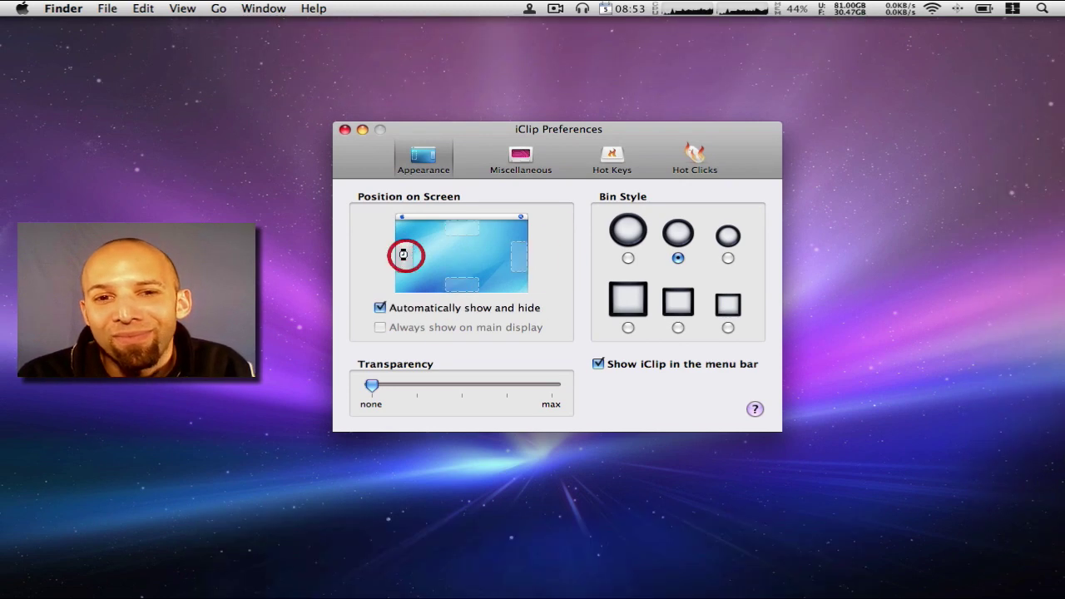
pyautogui.click(470, 232)
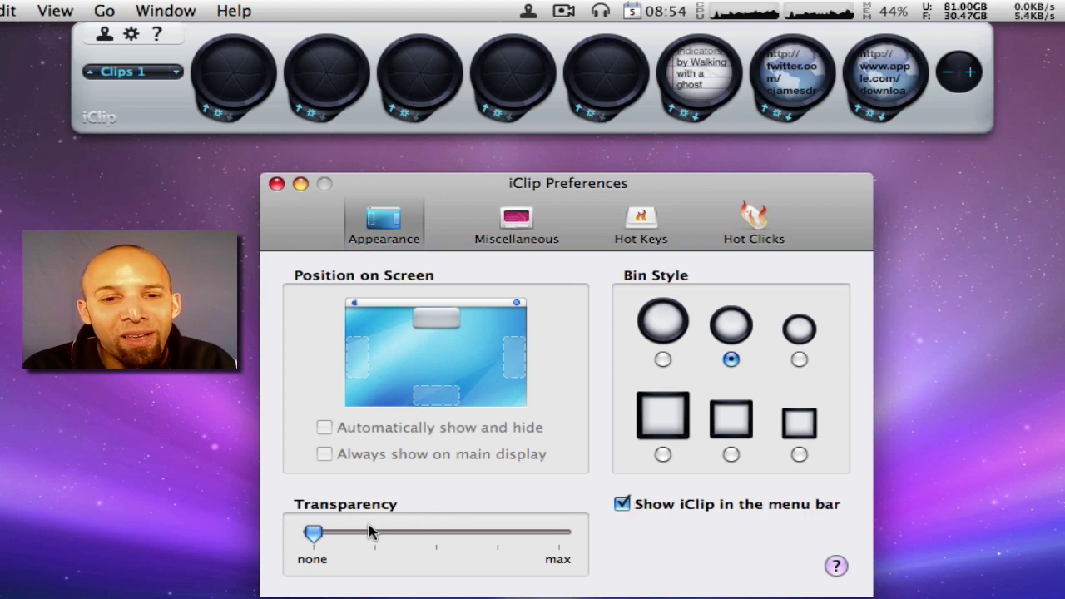
pyautogui.moveTo(315, 535)
pyautogui.mouseDown()
pyautogui.moveTo(570, 559)
pyautogui.moveTo(302, 546)
pyautogui.mouseUp()
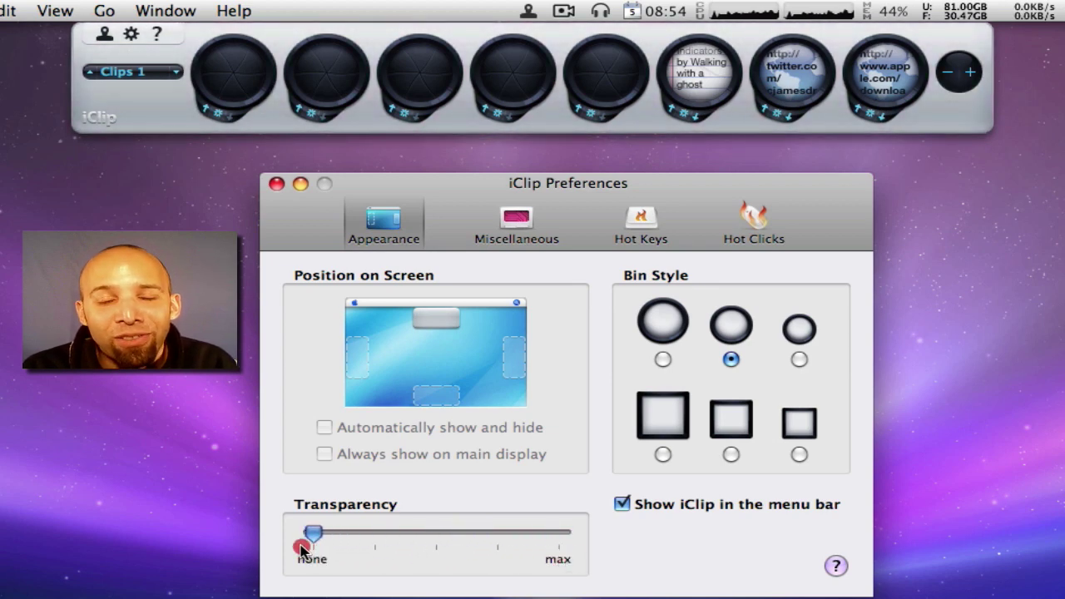
# - Switch iClip Preferences to the Miscellaneous tab
pyautogui.click(523, 223)
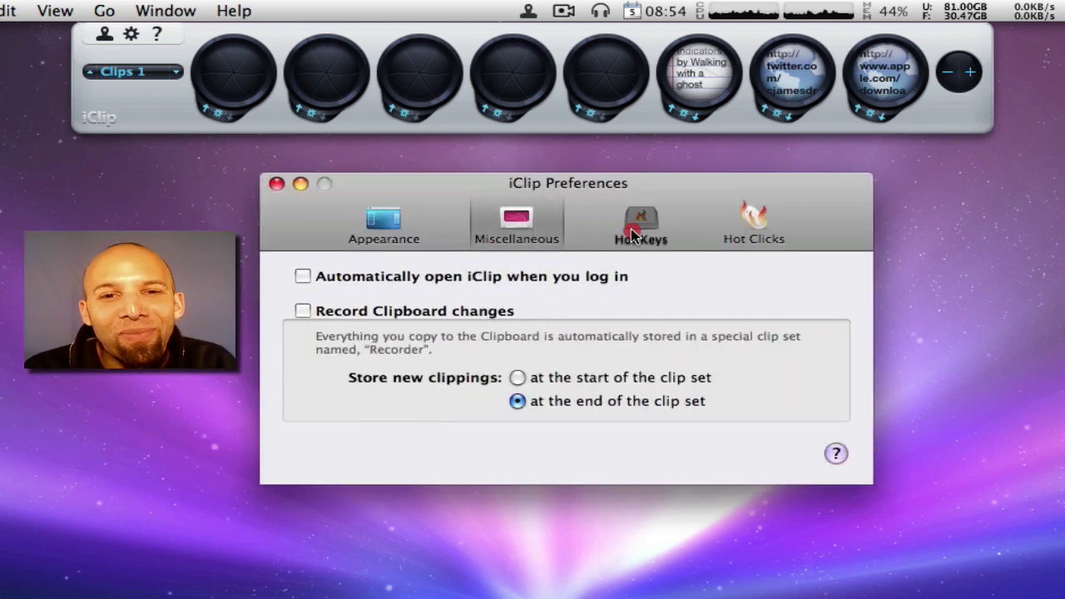
# - View the Hot Keys pane and hide the iClip clip bar with Option-C
pyautogui.click(634, 225)
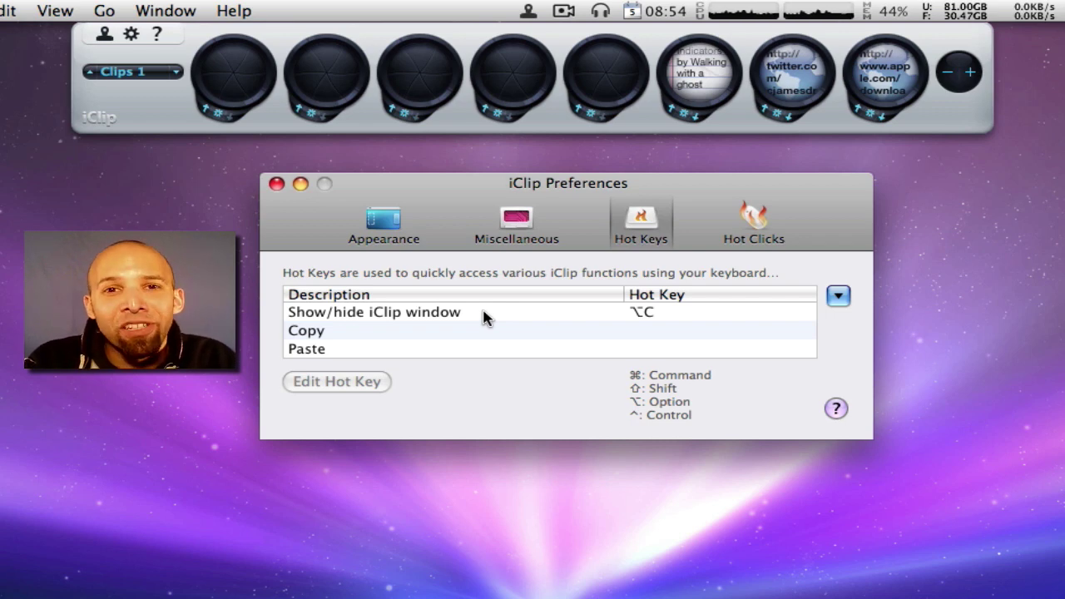
pyautogui.hotkey('alt', 'c')
pyautogui.hotkey('alt', 'c')
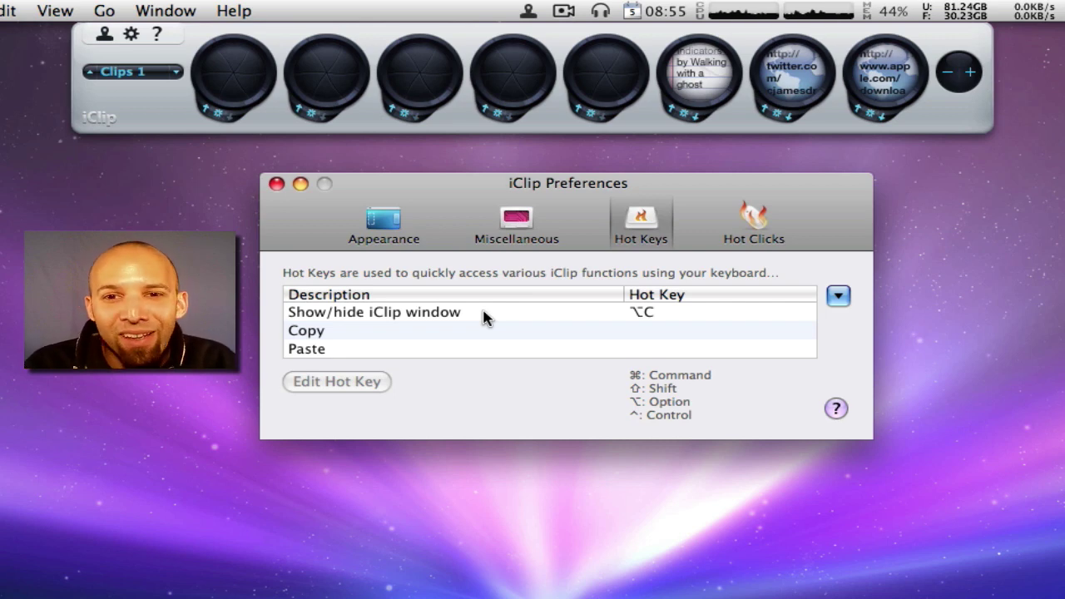
# - In Hot Clicks, set clip previews to show on hover, then only on click
pyautogui.click(747, 237)
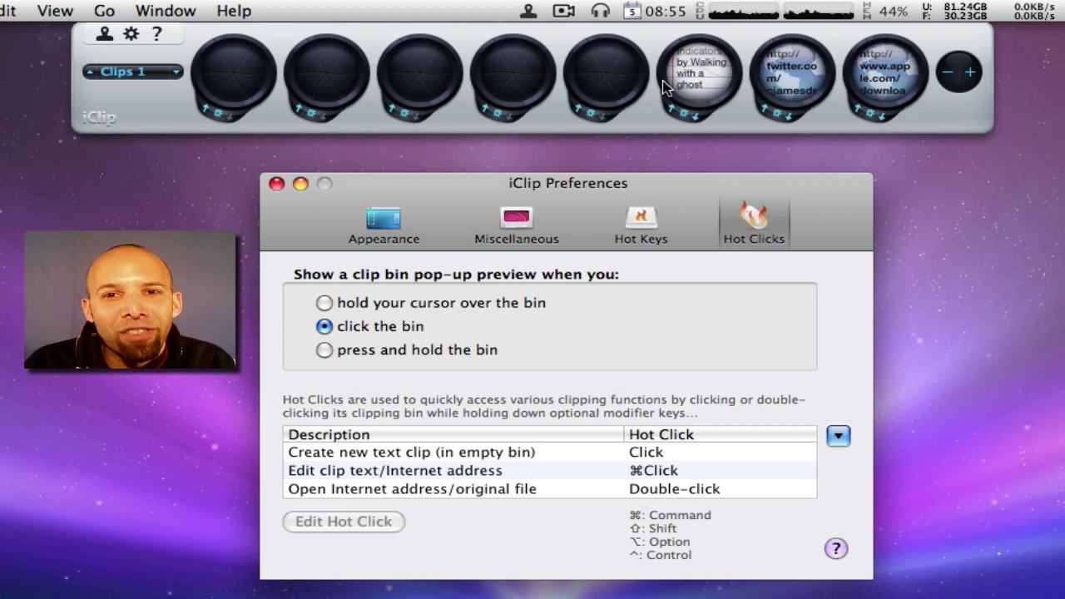
pyautogui.click(325, 303)
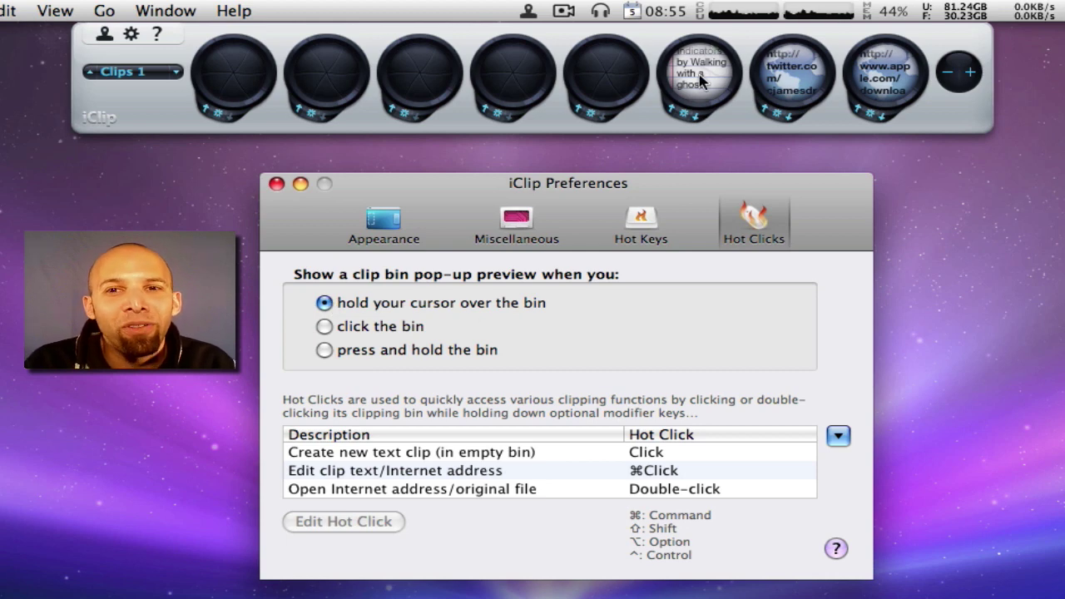
pyautogui.moveTo(701, 79)
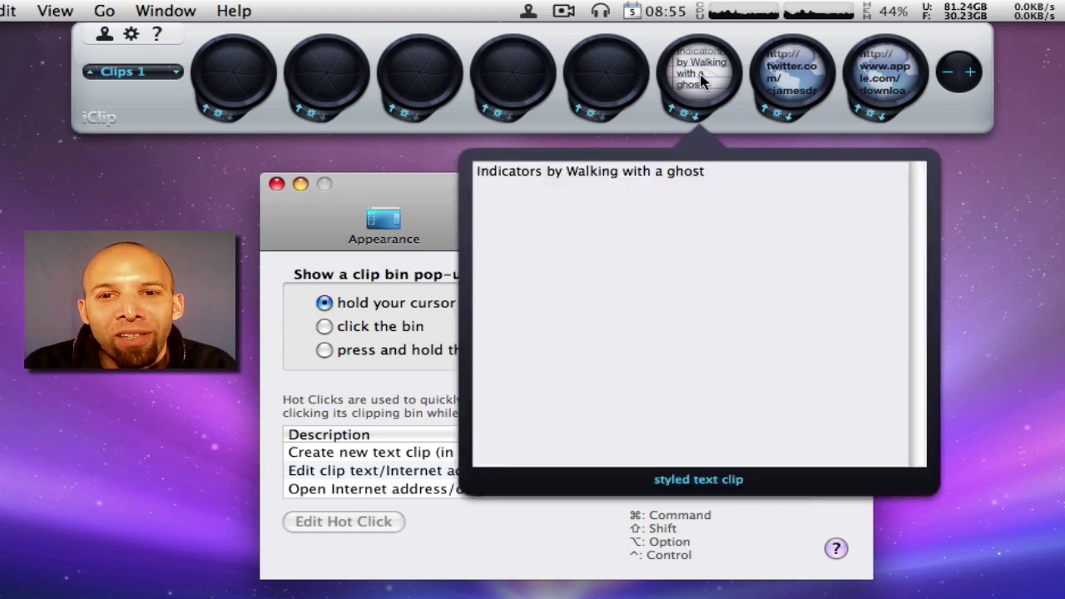
pyautogui.moveTo(792, 82)
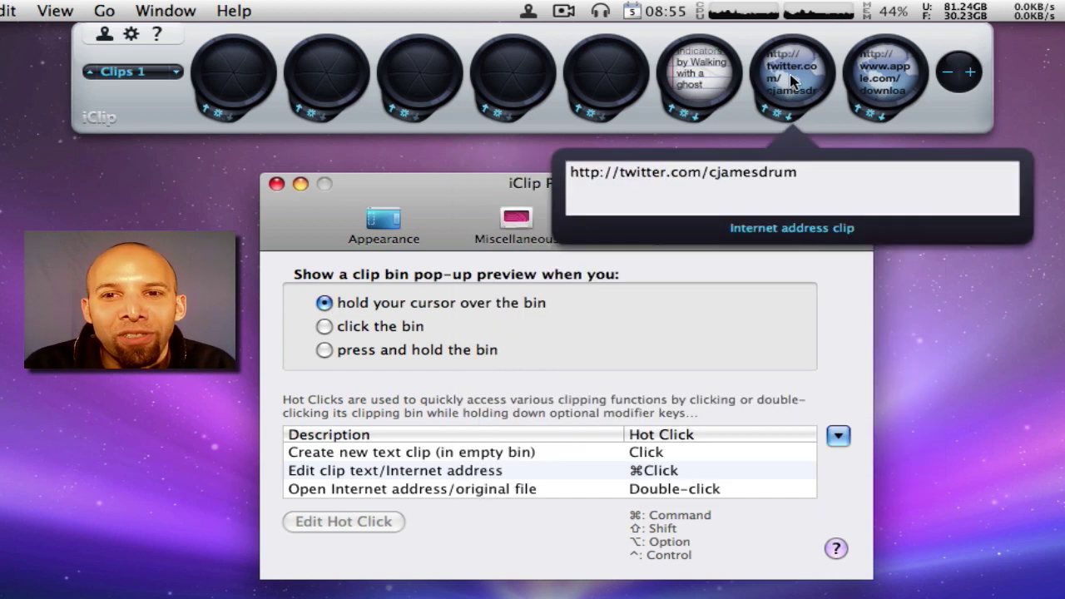
pyautogui.click(324, 327)
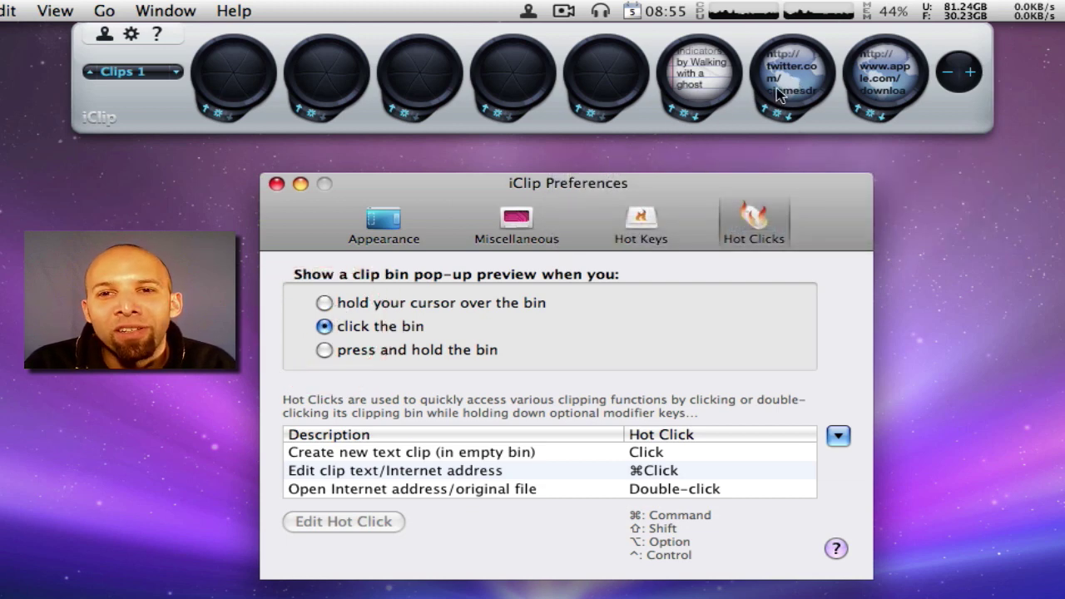
# - Preview the twitter clip, cancel editing its text, then close Preferences
pyautogui.click(804, 90)
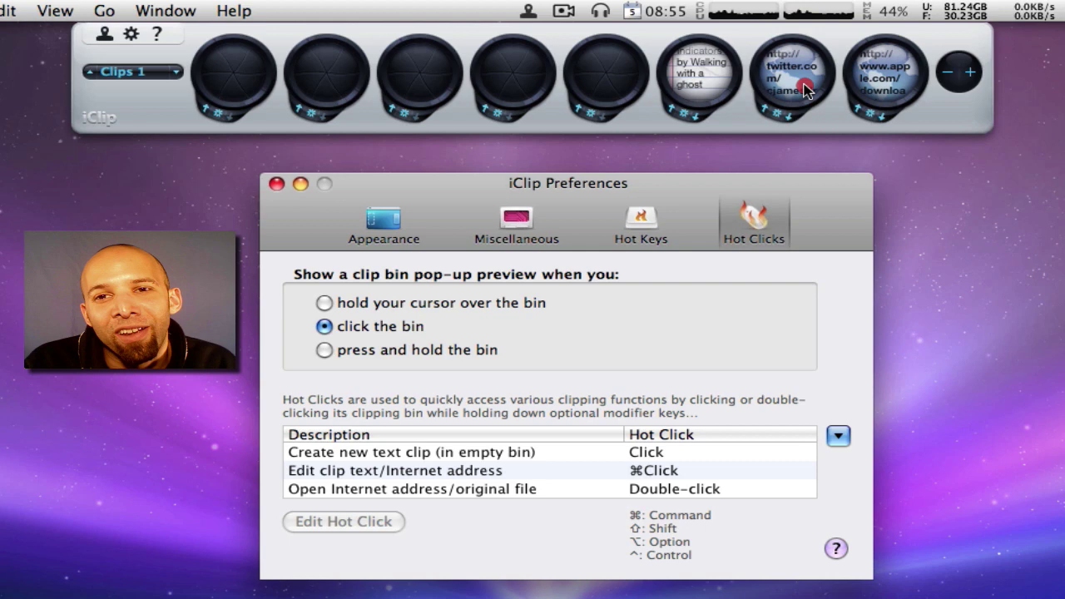
pyautogui.click(792, 78)
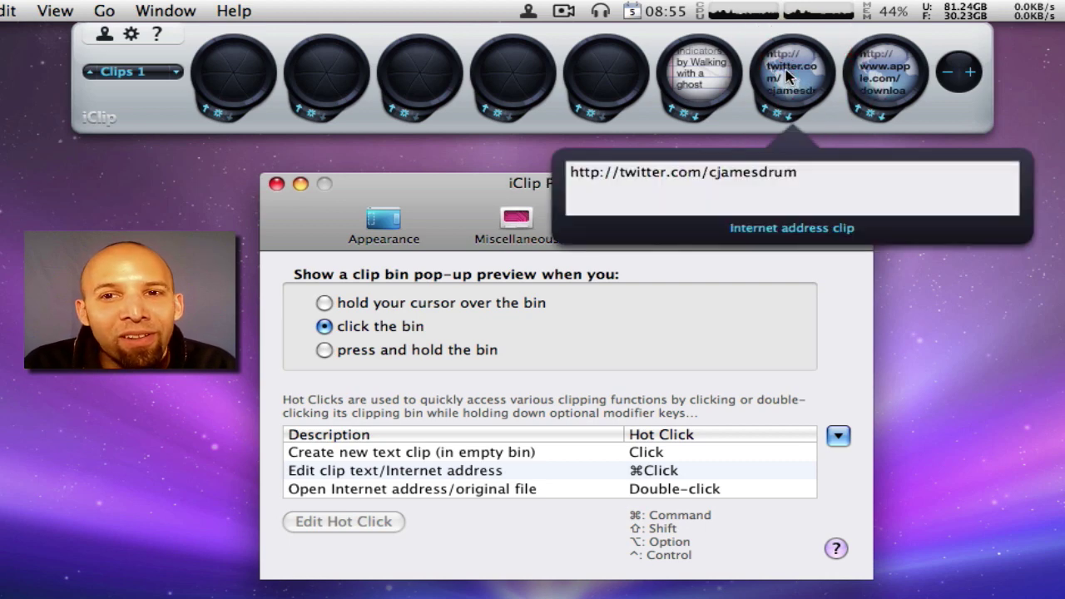
pyautogui.click(786, 77)
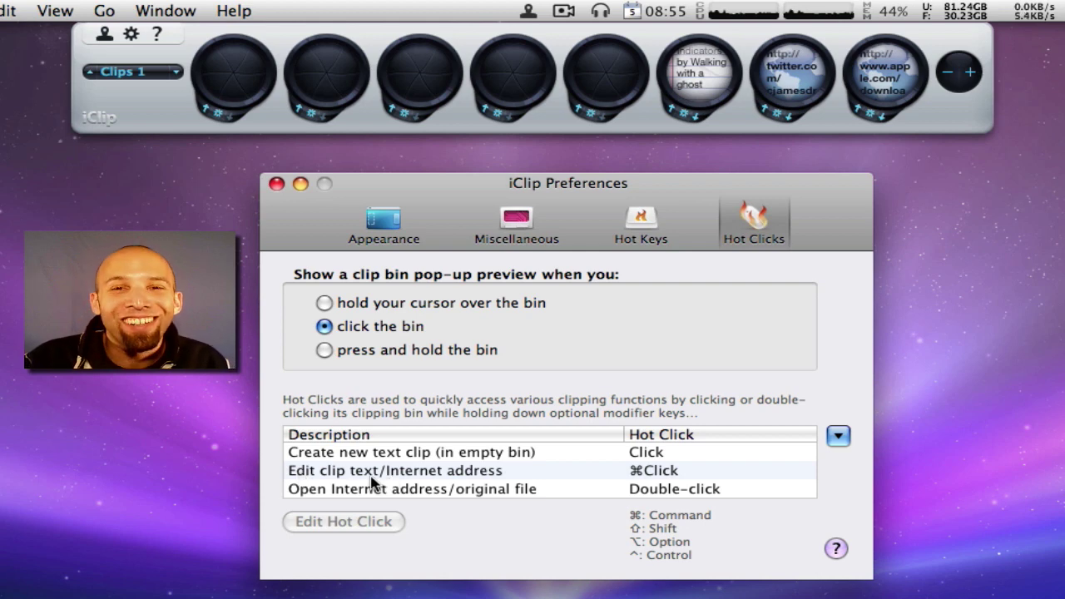
pyautogui.keyDown('super'); pyautogui.click(781, 73); pyautogui.keyUp('super')
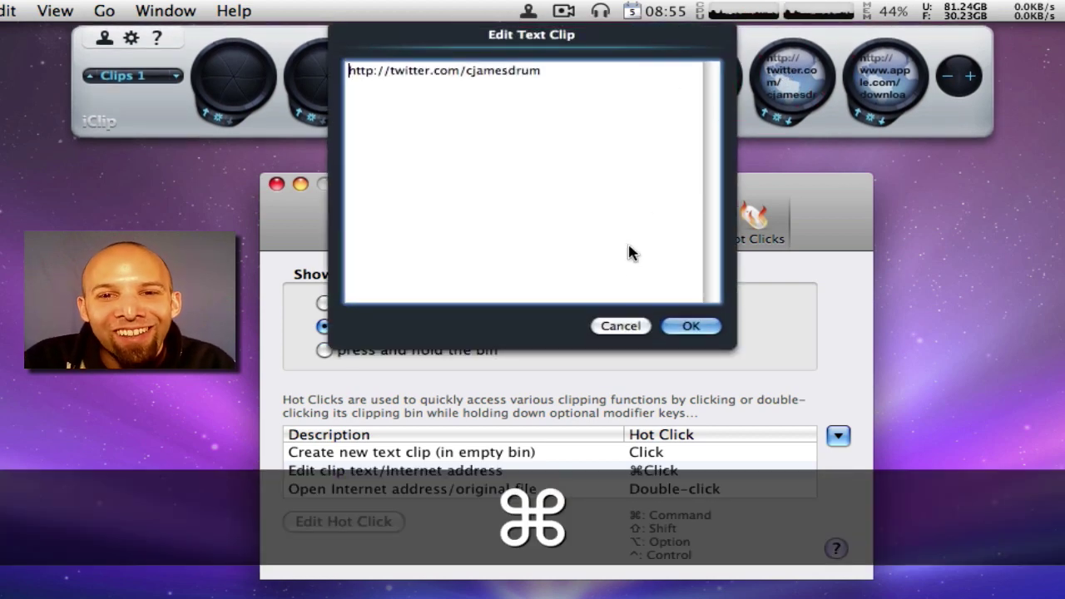
pyautogui.click(623, 326)
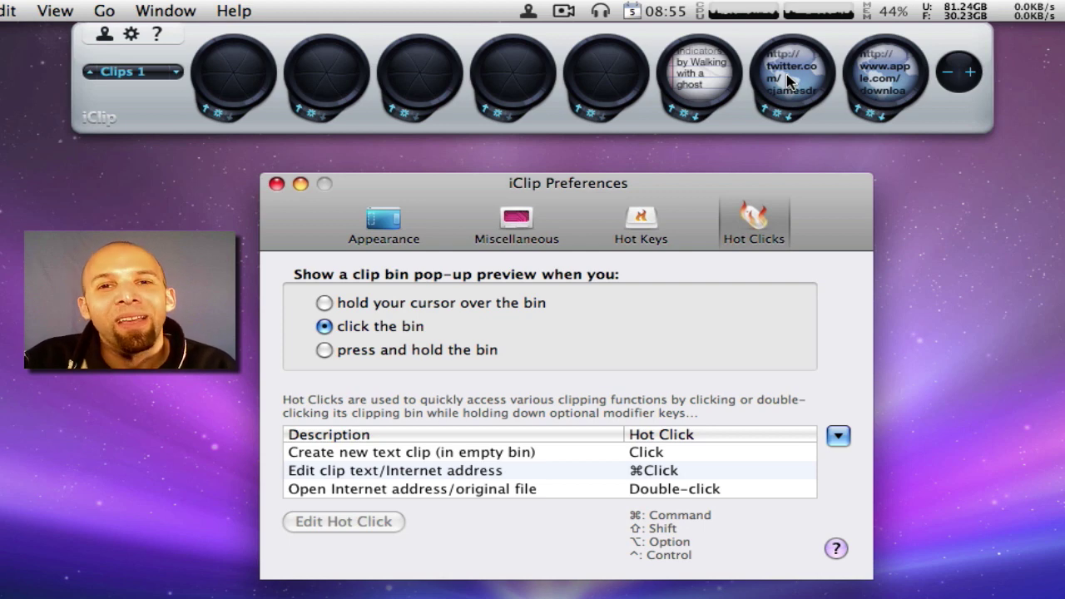
pyautogui.click(277, 184)
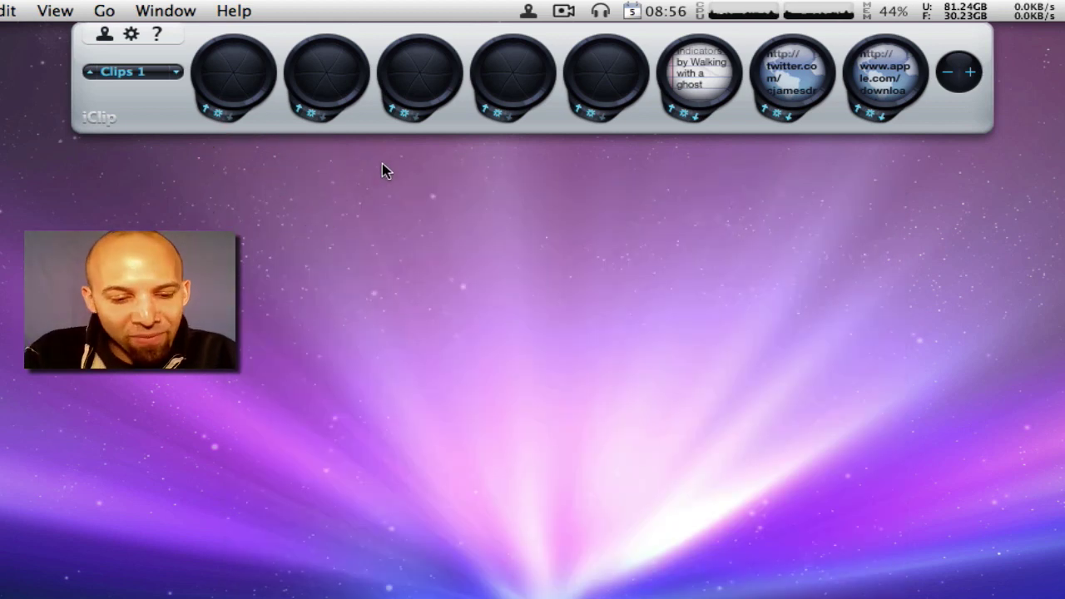
# - Hide the clip bar, select the apple.com startpage address in Safari, then redisplay the bar
pyautogui.hotkey('alt', 'c')
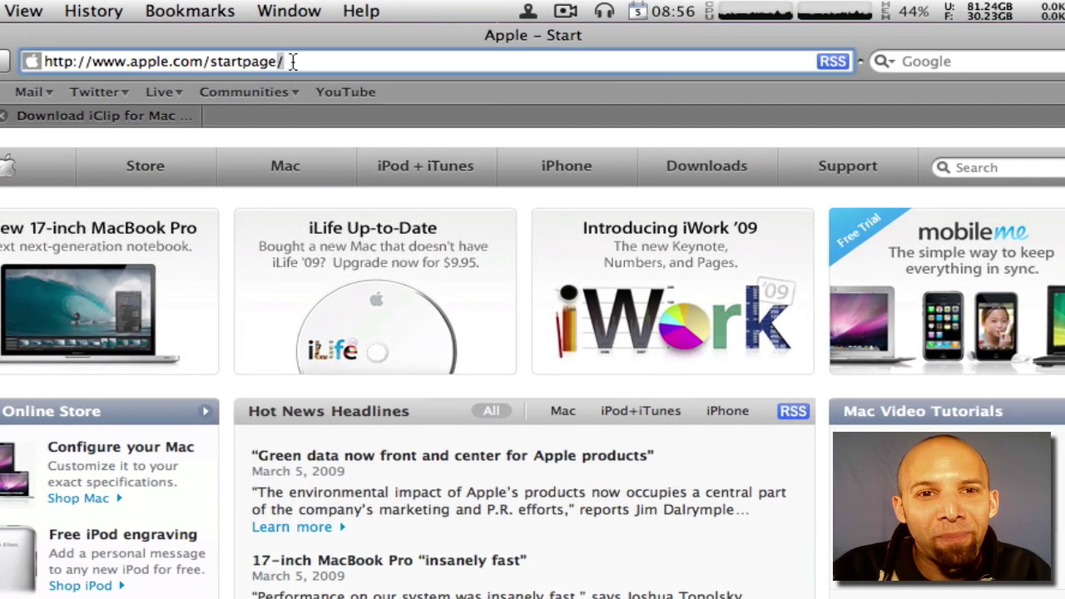
pyautogui.click(366, 42)
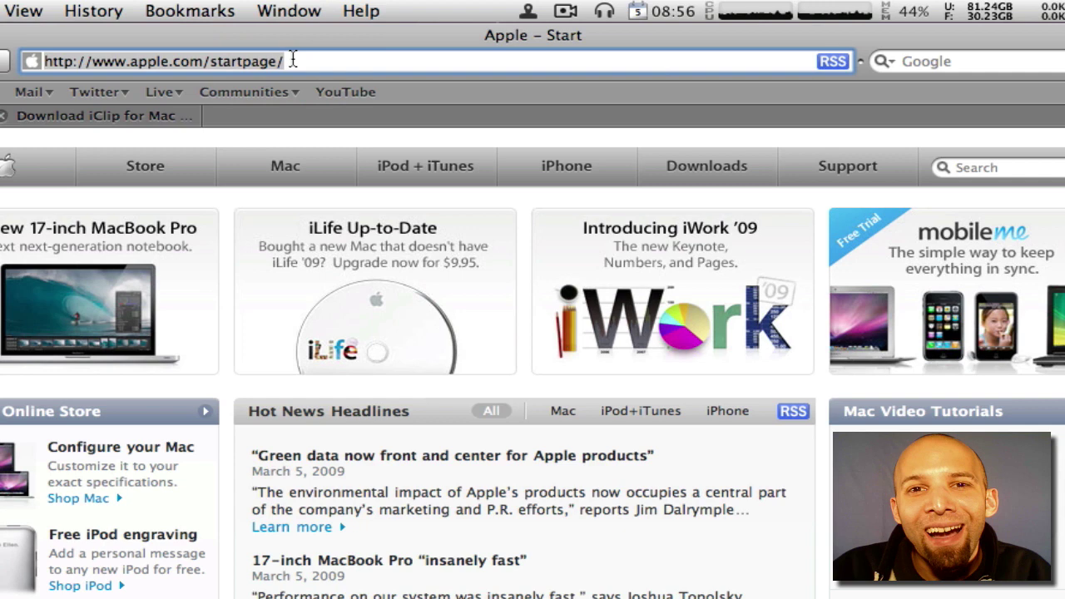
pyautogui.click(528, 13)
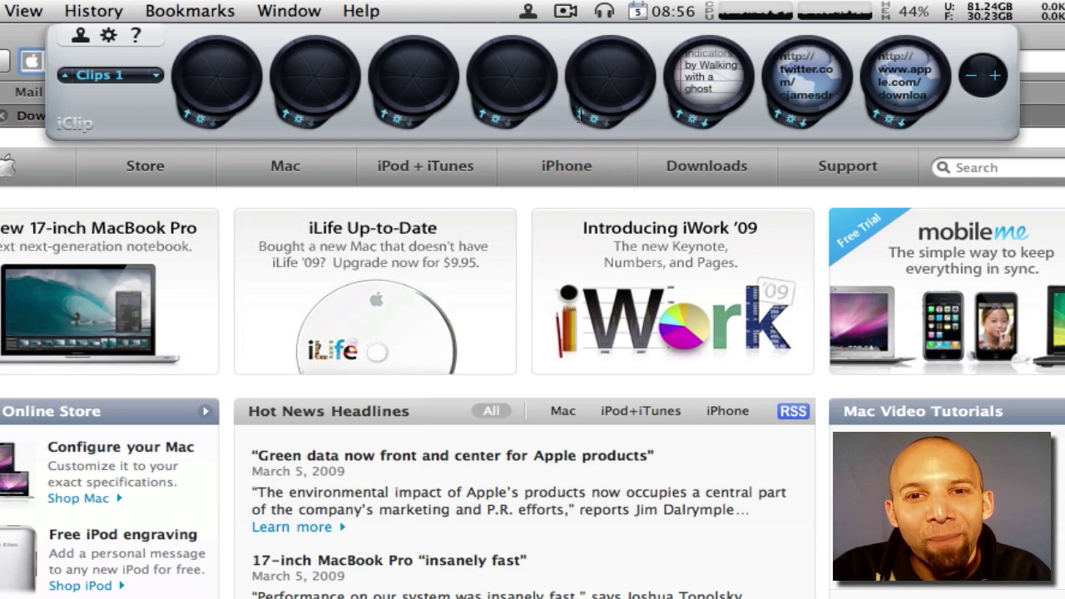
# - Capture the apple.com startpage address into an empty bin with Cmd-C and preview it
pyautogui.press('super+c')
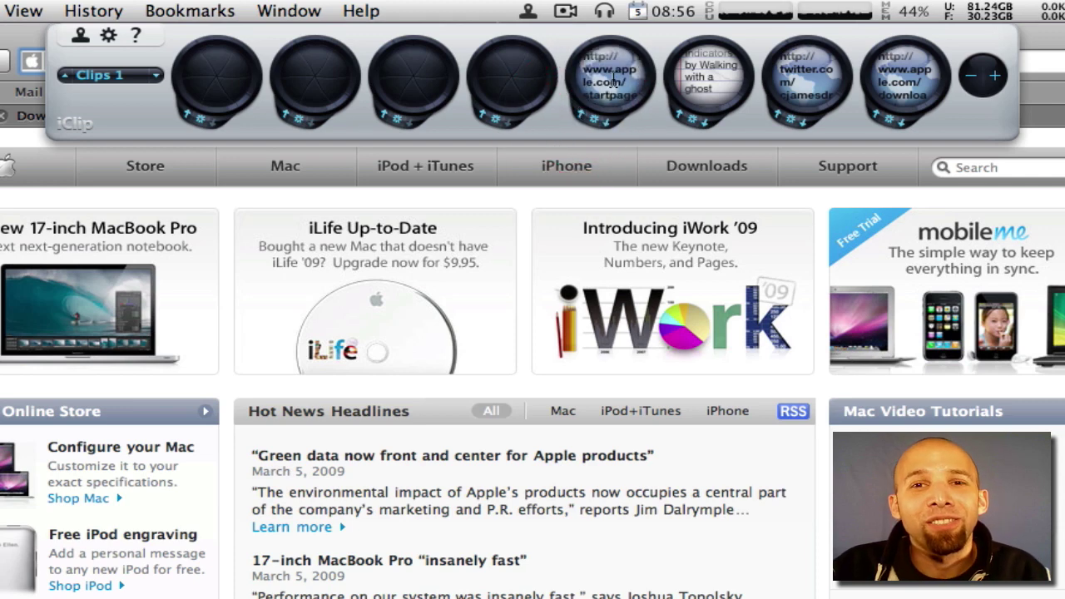
pyautogui.click(613, 81)
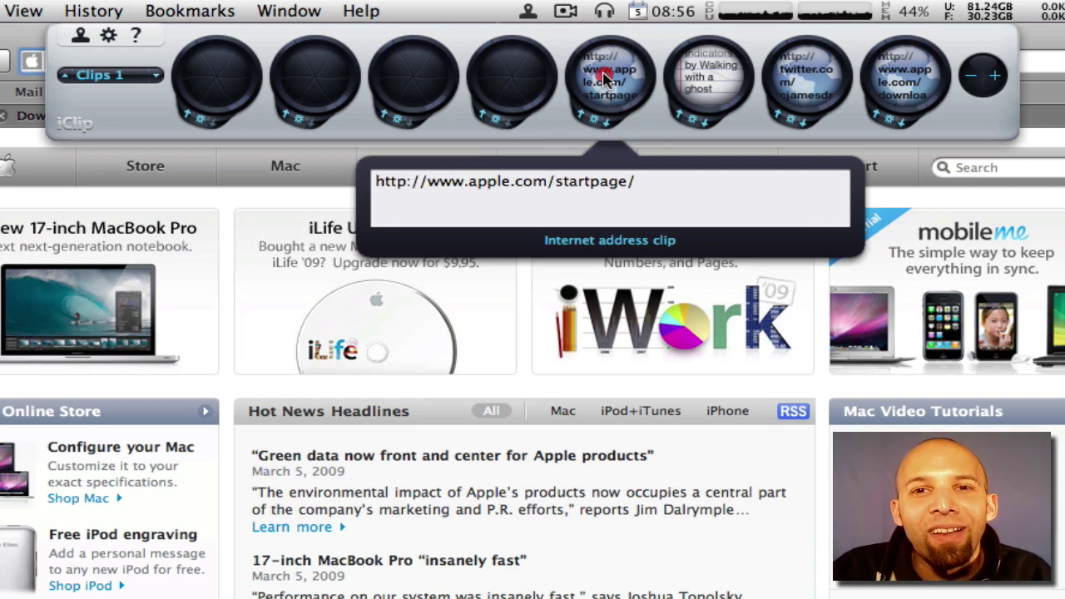
pyautogui.click(606, 78)
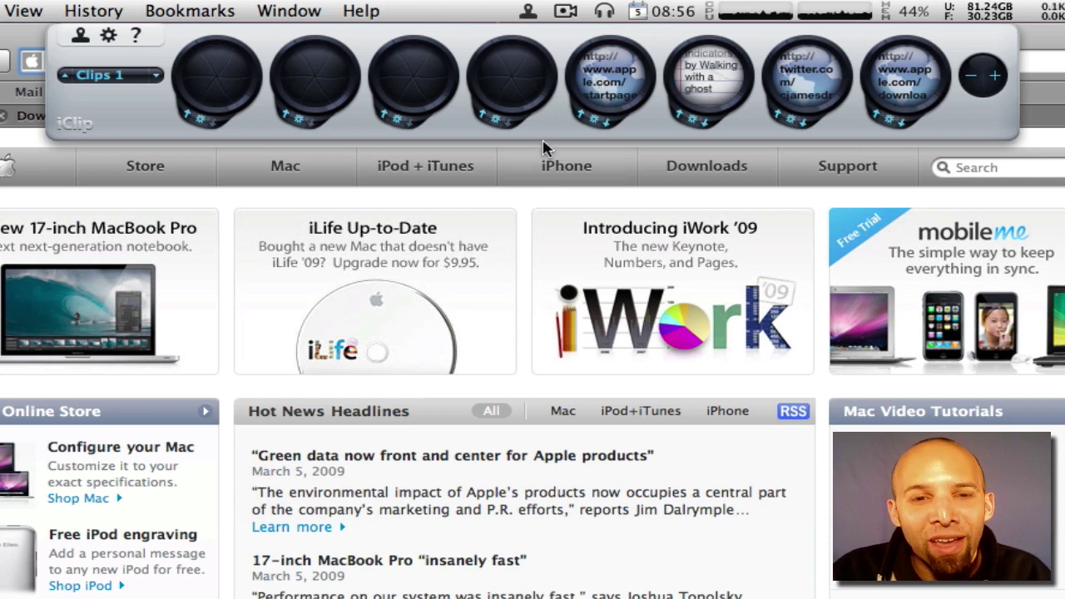
# - Hide all windows, launch TextEdit via 'te', centre the Untitled window, and show the clip bar
pyautogui.press('super+h')
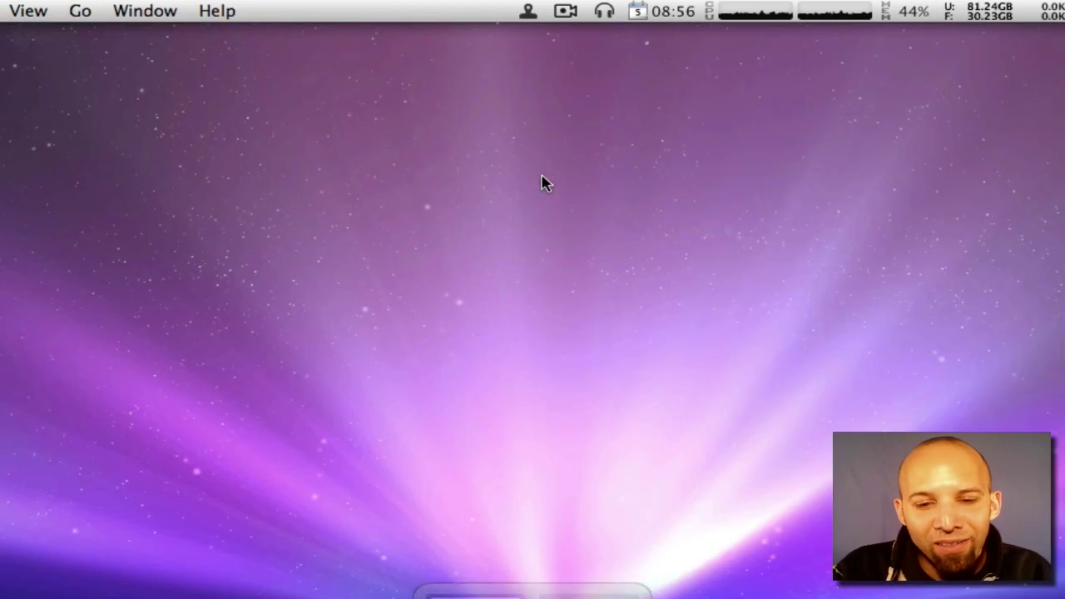
pyautogui.hotkey('ctrl', 'space')
pyautogui.write('te')
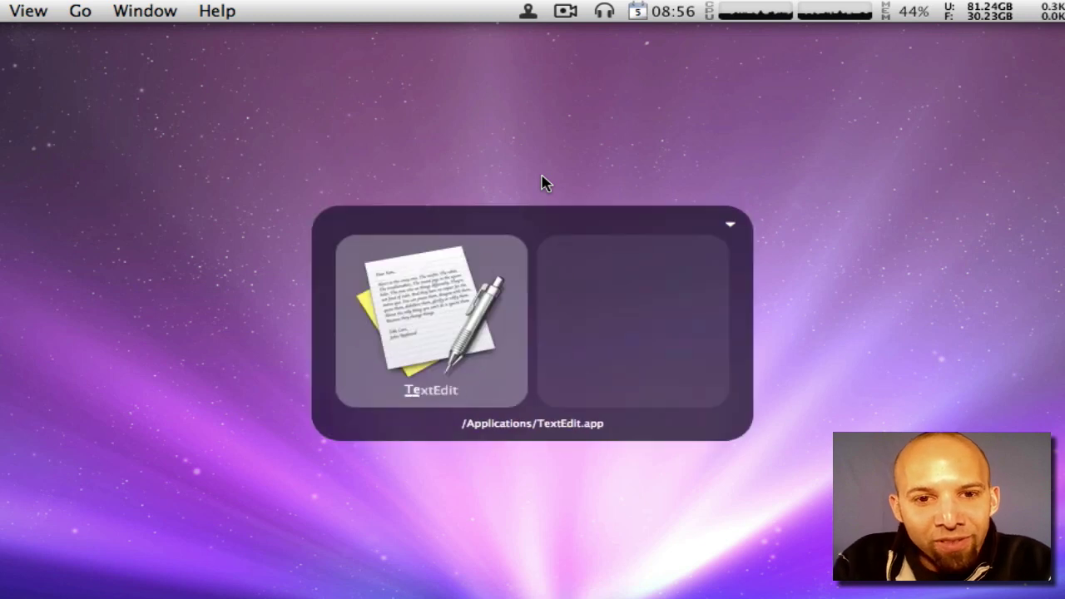
pyautogui.press('Return')
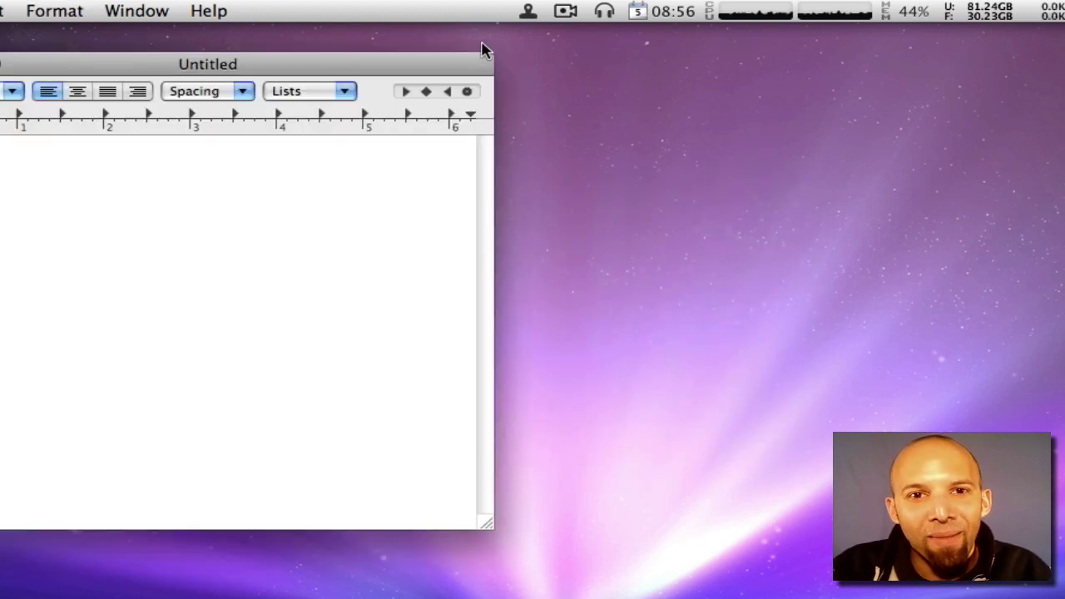
pyautogui.moveTo(427, 65); pyautogui.dragTo(818, 209)
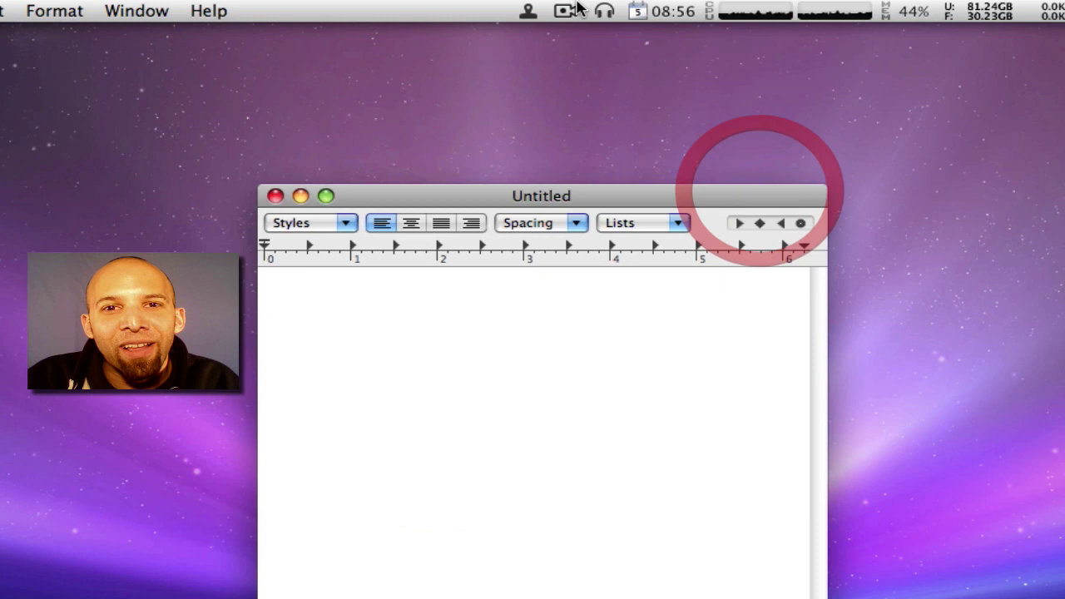
pyautogui.click(527, 10)
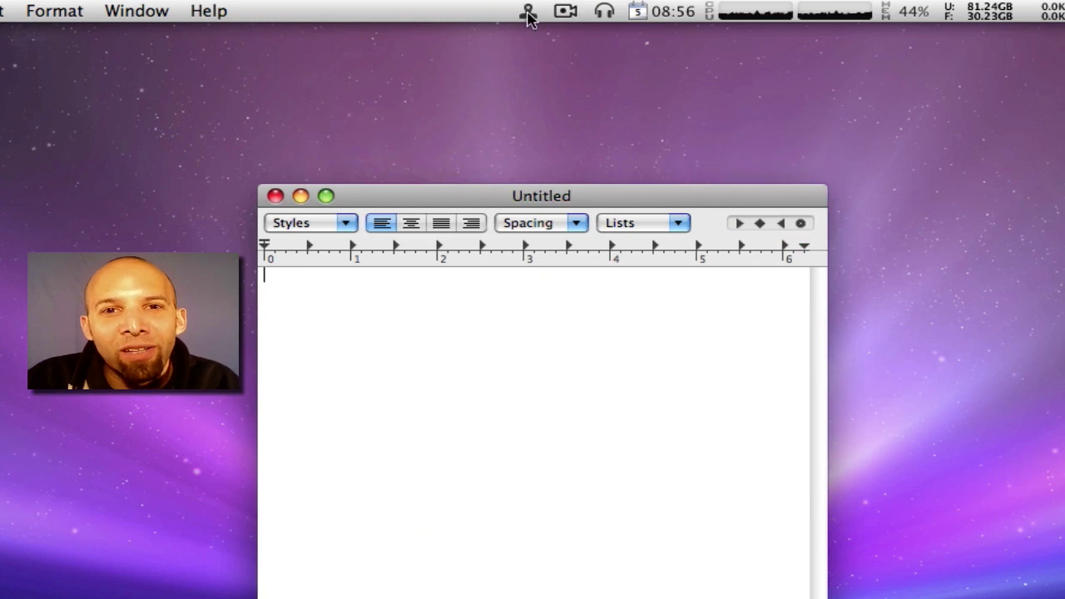
pyautogui.click(527, 12)
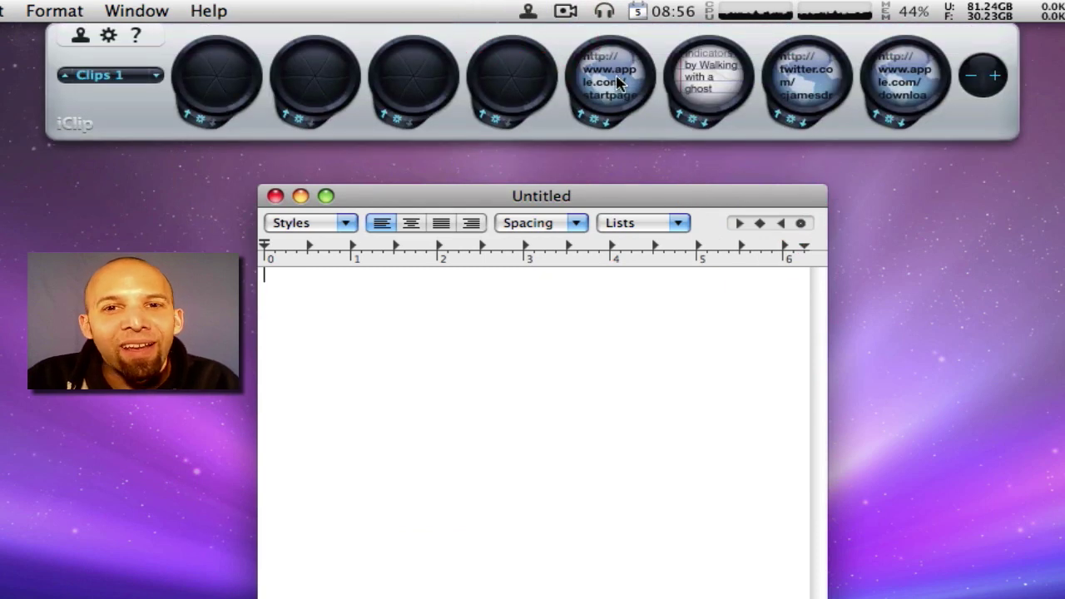
# - Insert the apple.com startpage and twitter addresses into the document, then select both
pyautogui.moveTo(617, 82)
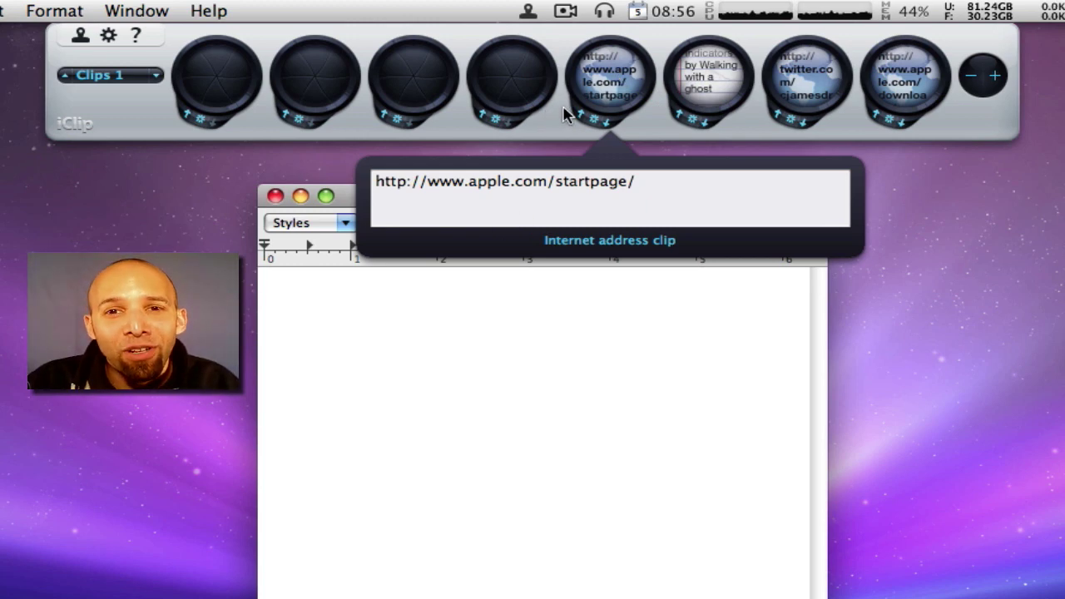
pyautogui.doubleClick(608, 90)
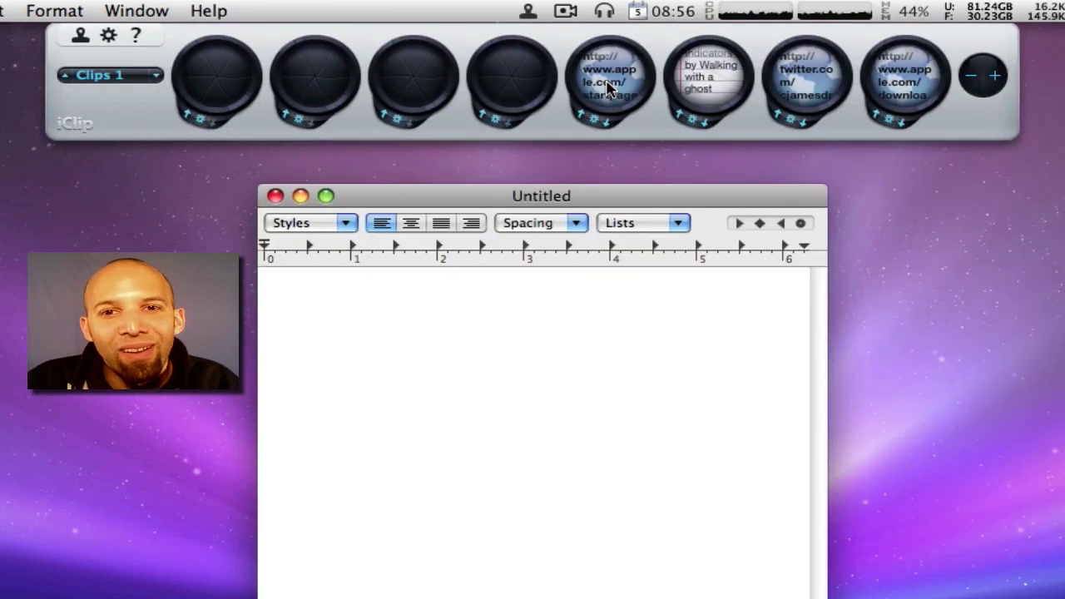
pyautogui.click(605, 124)
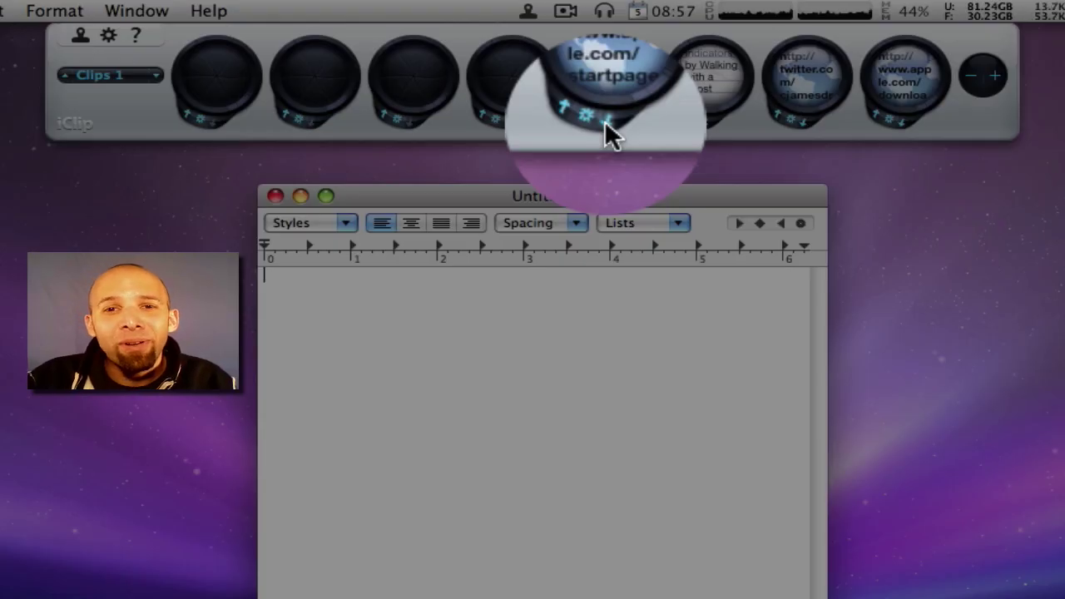
pyautogui.click(604, 121)
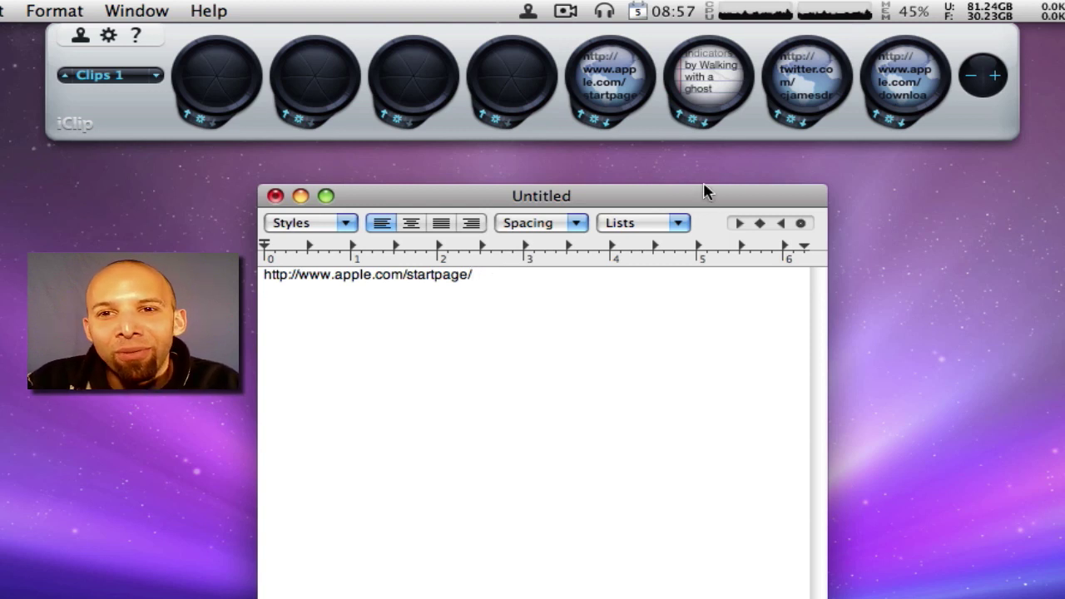
pyautogui.click(807, 122)
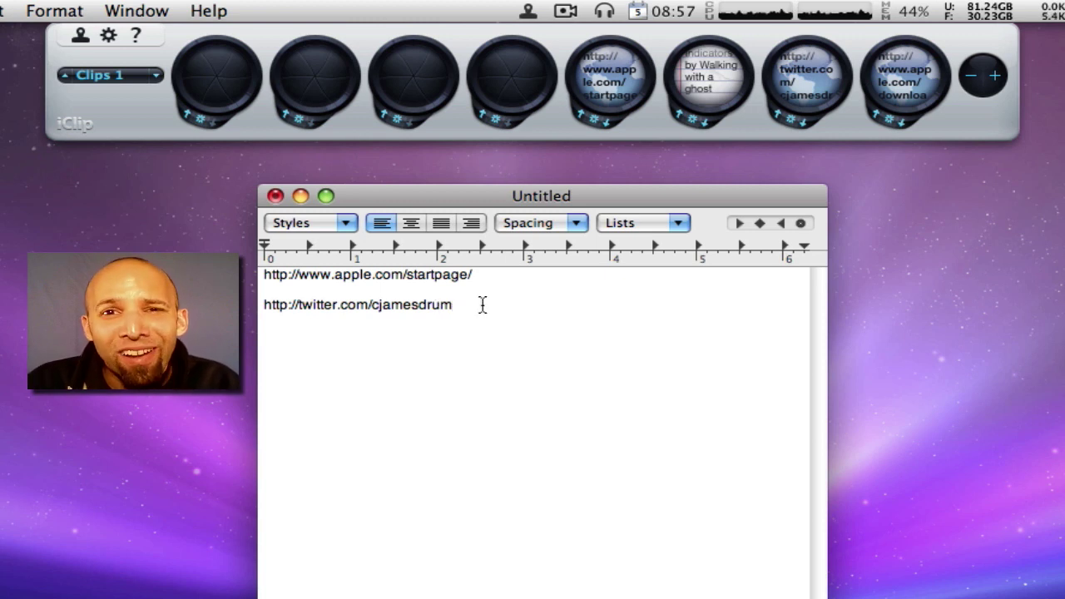
pyautogui.moveTo(483, 305); pyautogui.dragTo(266, 275)
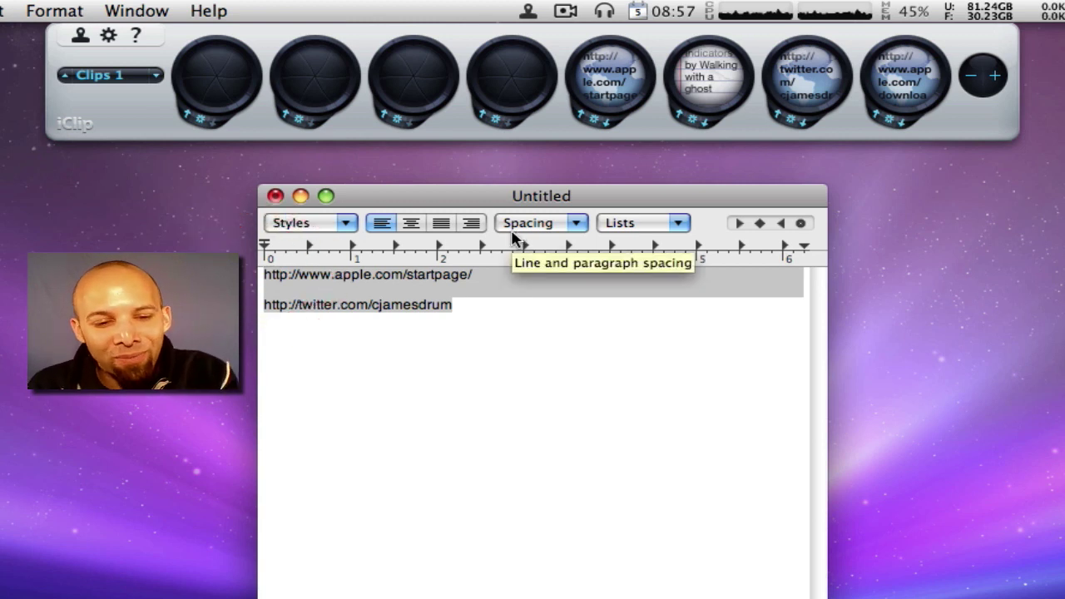
# - Close the Untitled document with Cmd-W and choose Don't Save
pyautogui.press('super+w')
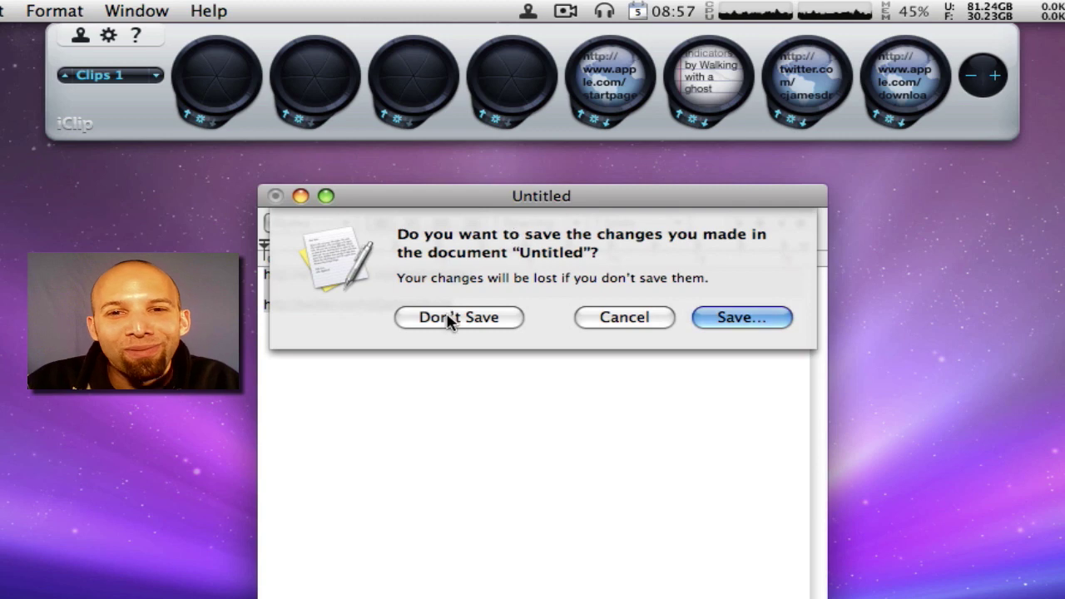
pyautogui.click(447, 319)
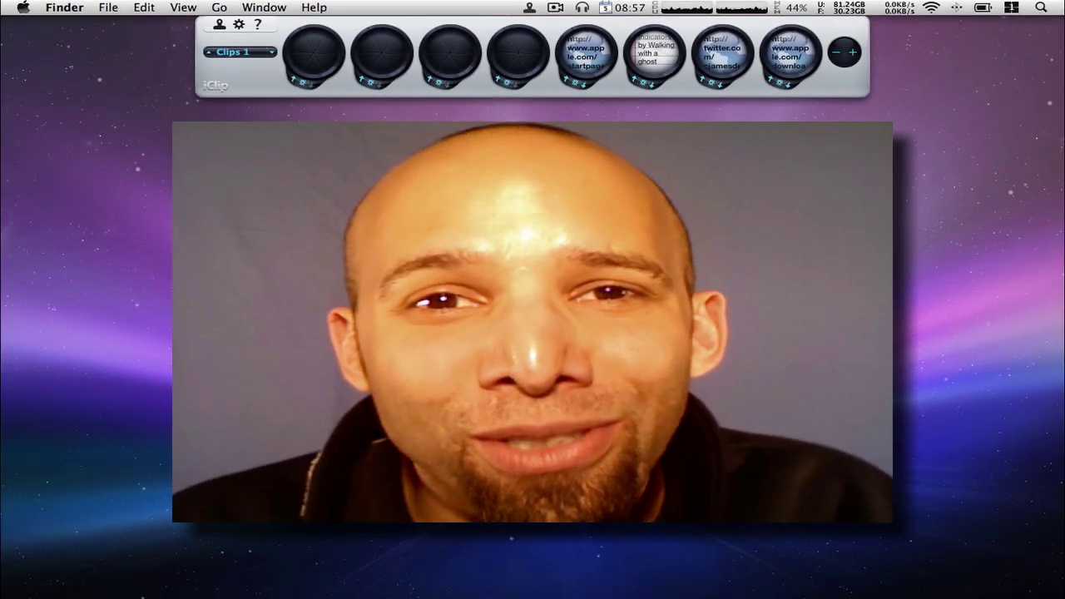